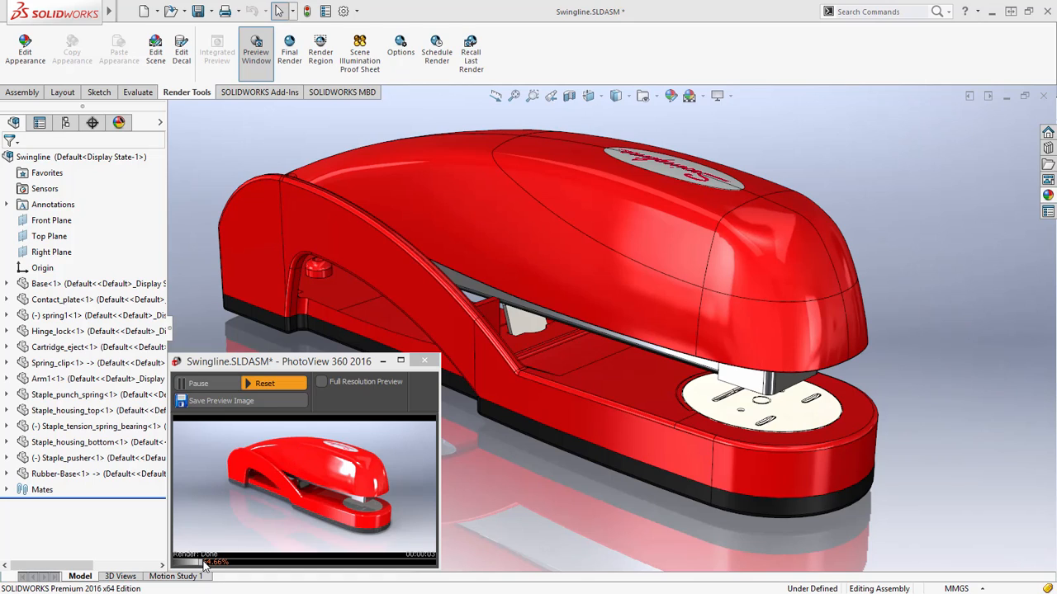
Step: Make the PhotoView 360 preview window slightly taller and pause its preview rendering
drag(238, 355, 237, 347)
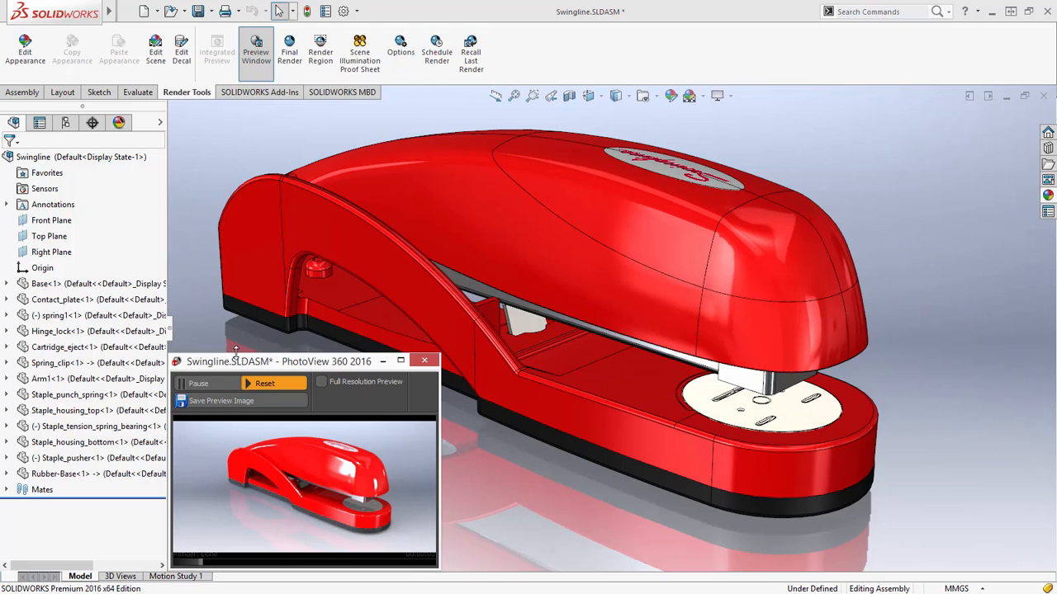
drag(199, 563, 417, 563)
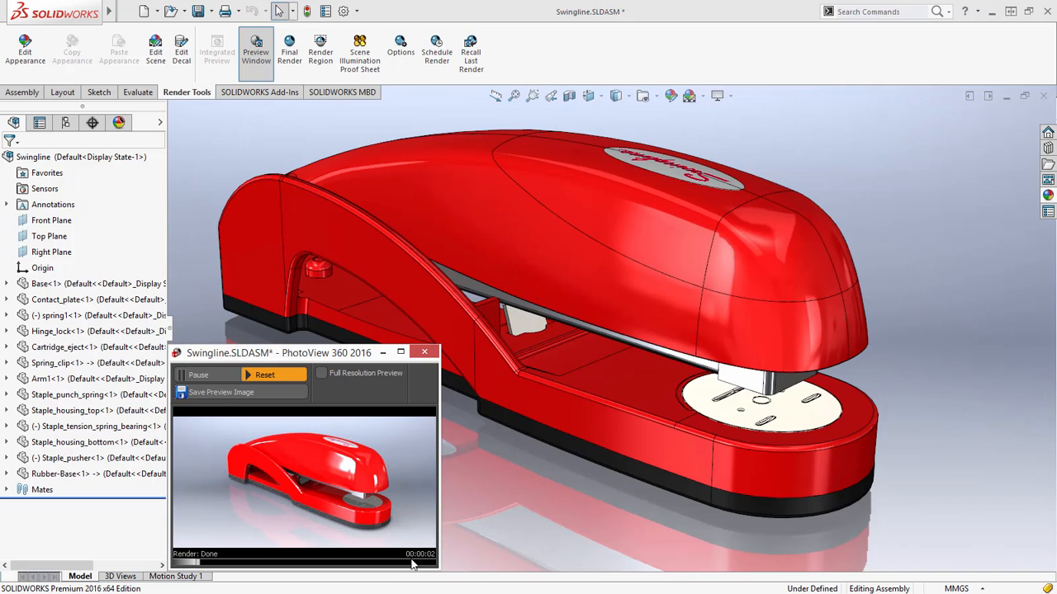
click(203, 373)
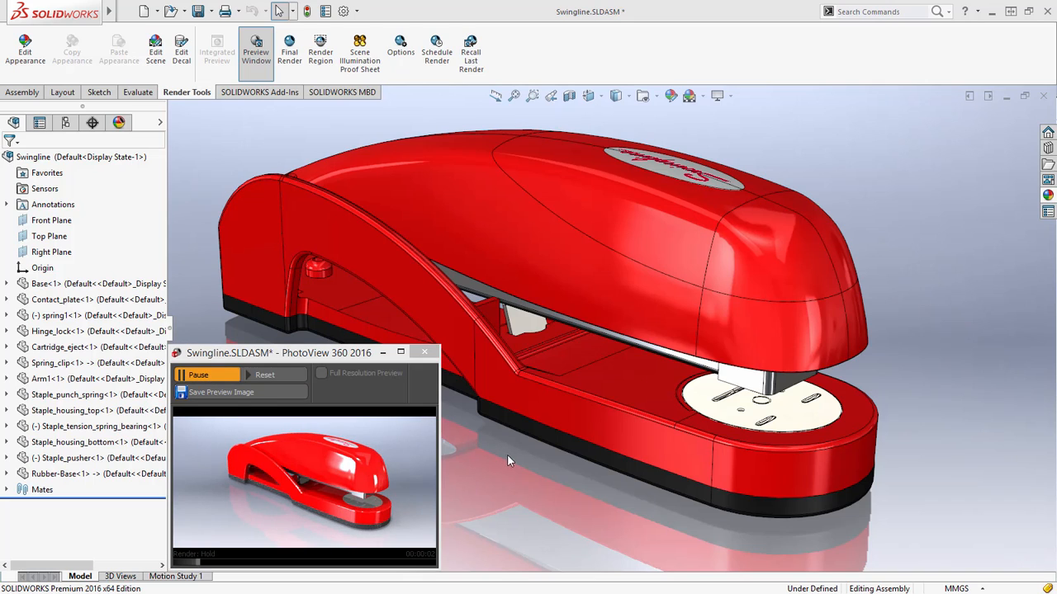
Step: Try a metal appearance on the stapler's upper cover while the preview is paused, and undo the appearance change
middle_drag(507, 454, 581, 445)
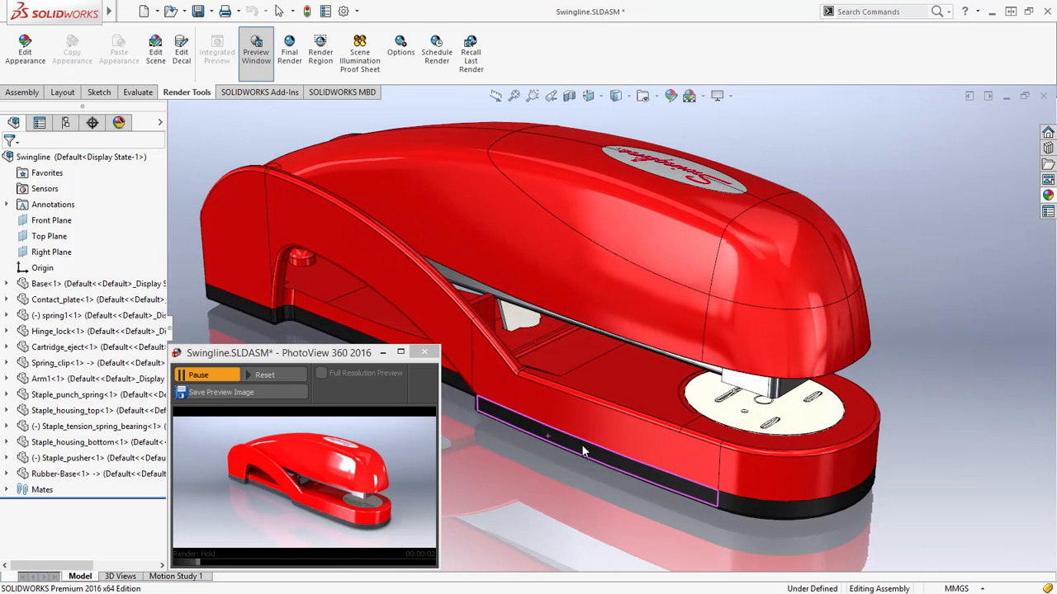
click(1047, 195)
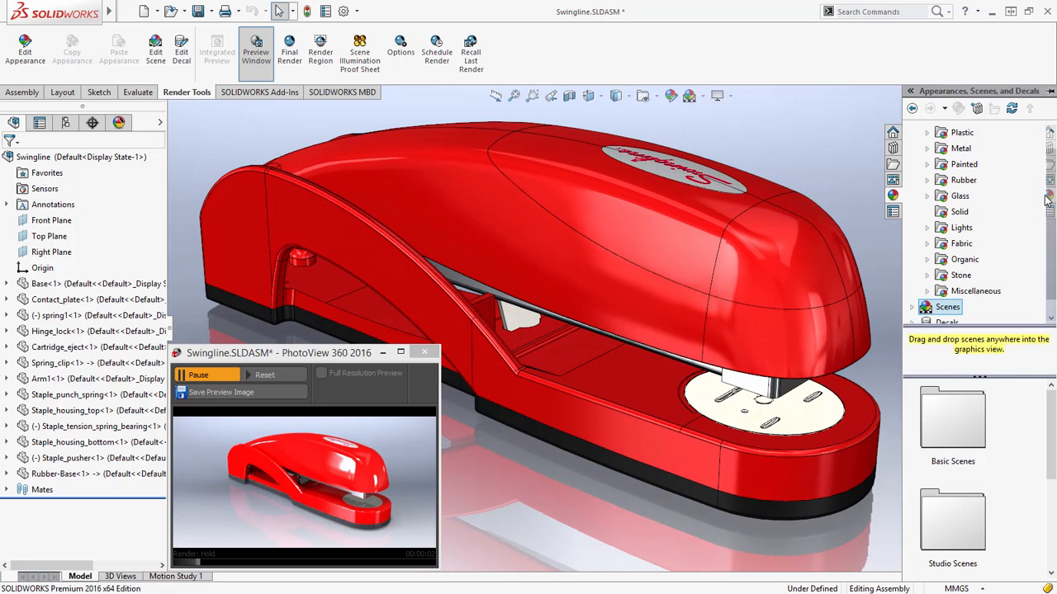
click(960, 149)
drag(942, 509, 830, 330)
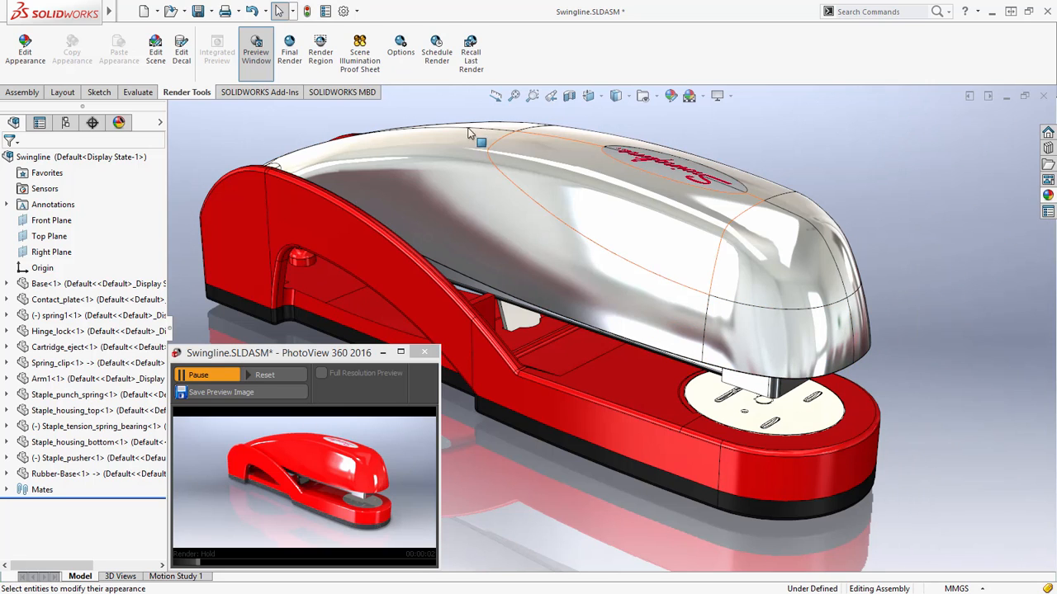
click(251, 11)
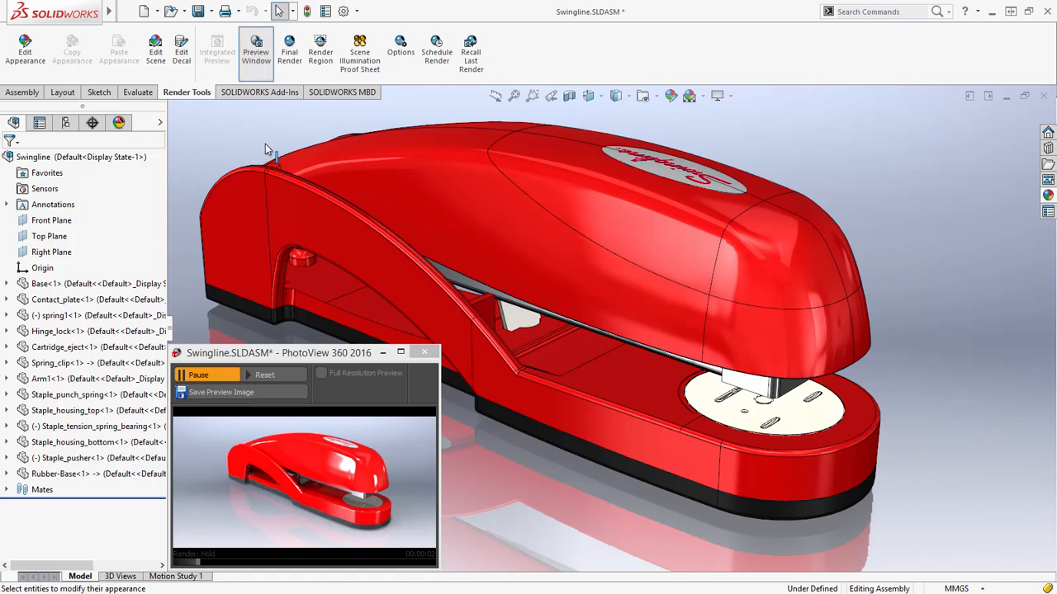
Step: Reset the preview and try PhotoView 360 scene lighting with background brightness 0.40, rendering brightness 1.80 and environment rotation 144deg, cancelling the scene edits
click(264, 375)
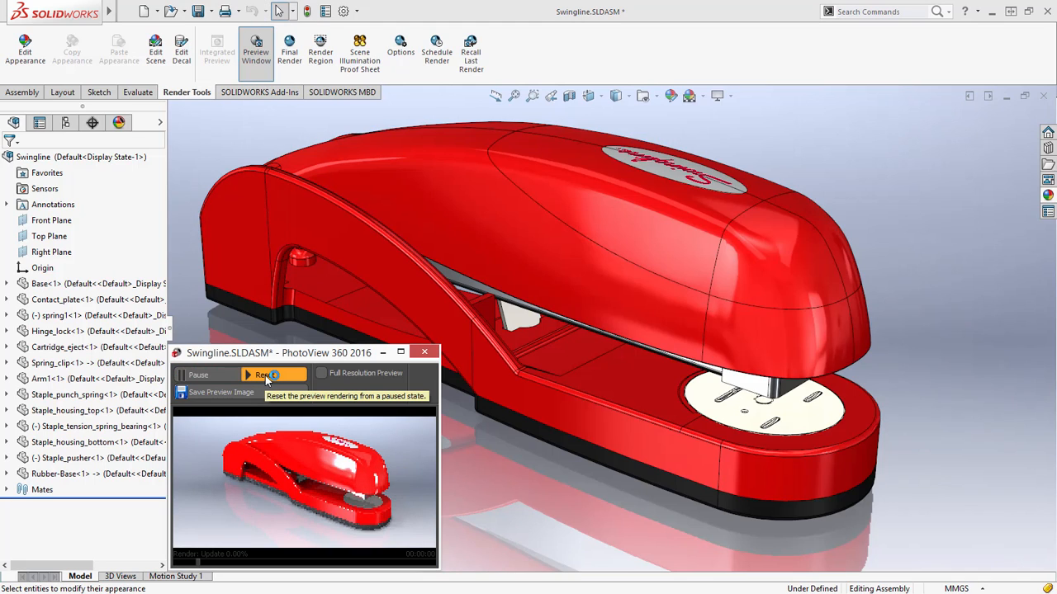
click(156, 52)
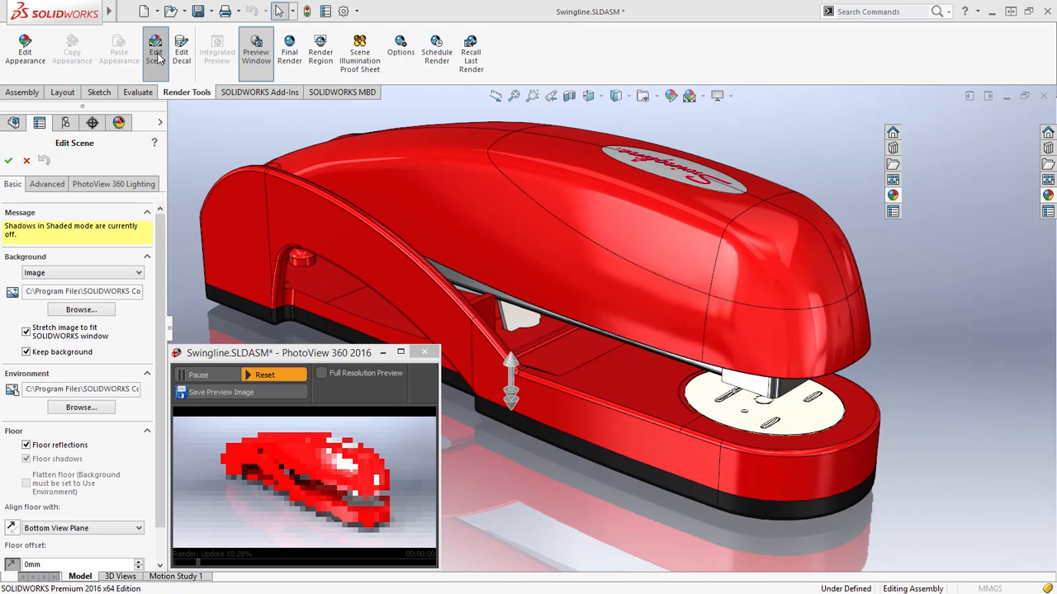
click(126, 184)
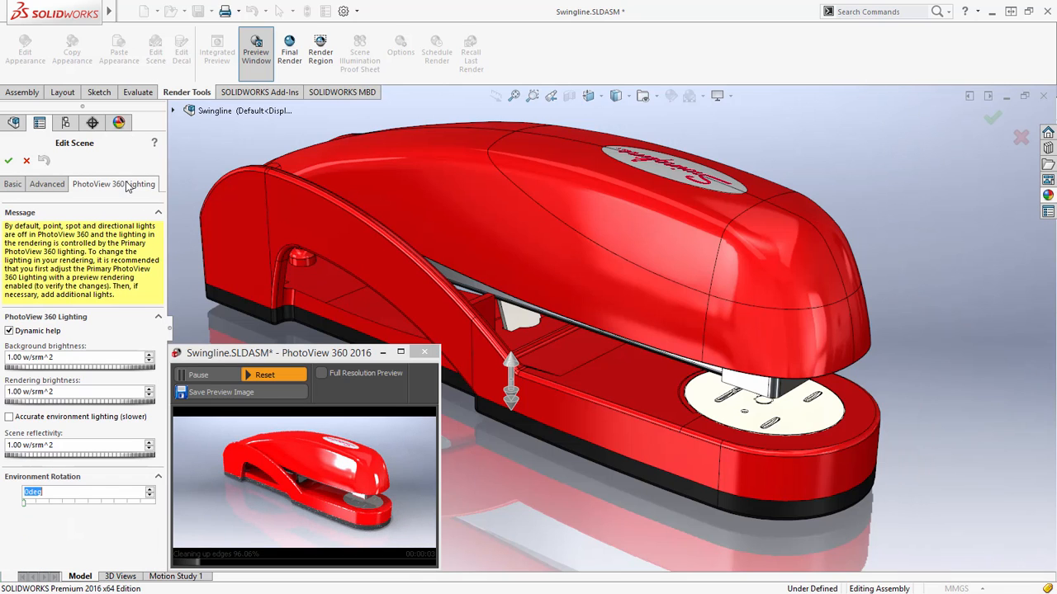
click(79, 368)
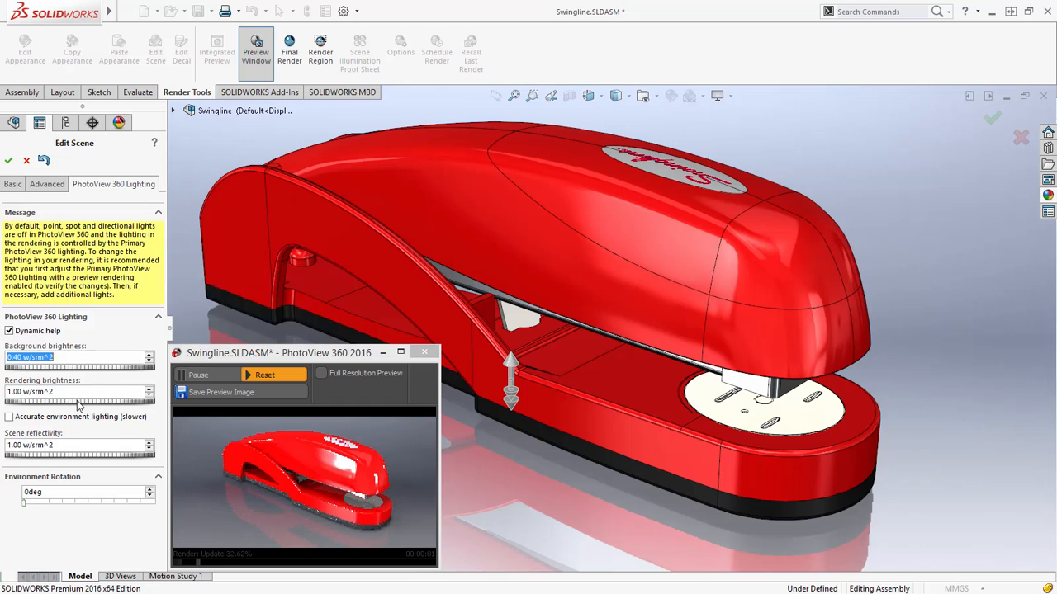
click(86, 402)
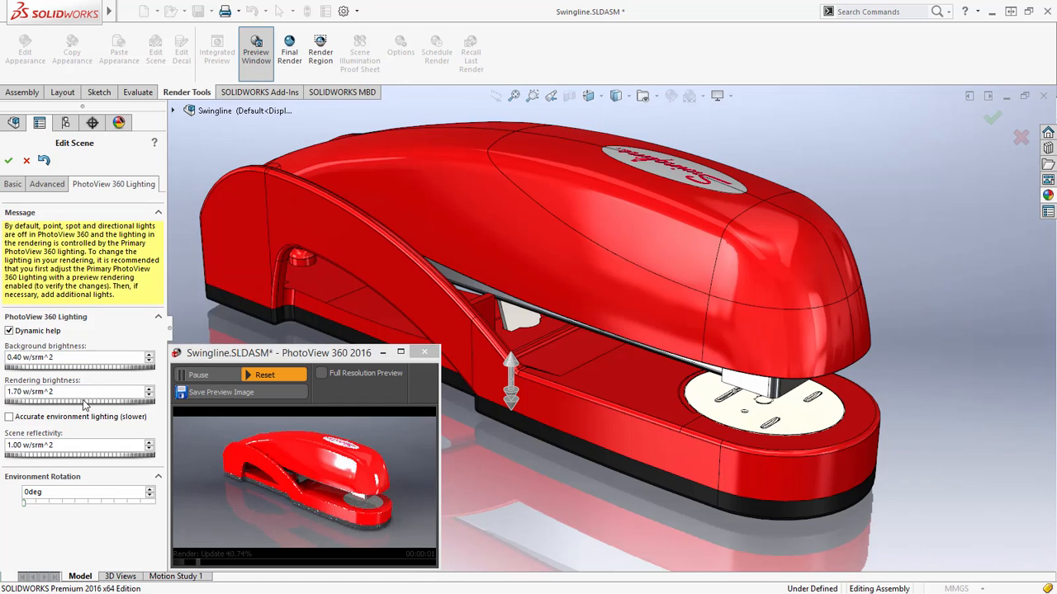
click(43, 505)
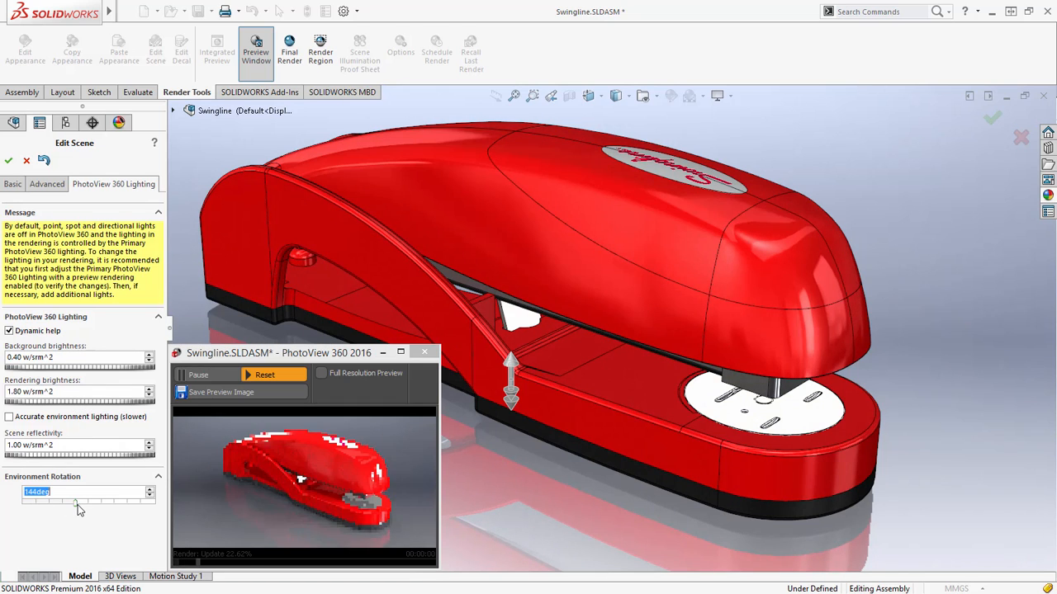
drag(43, 504, 77, 504)
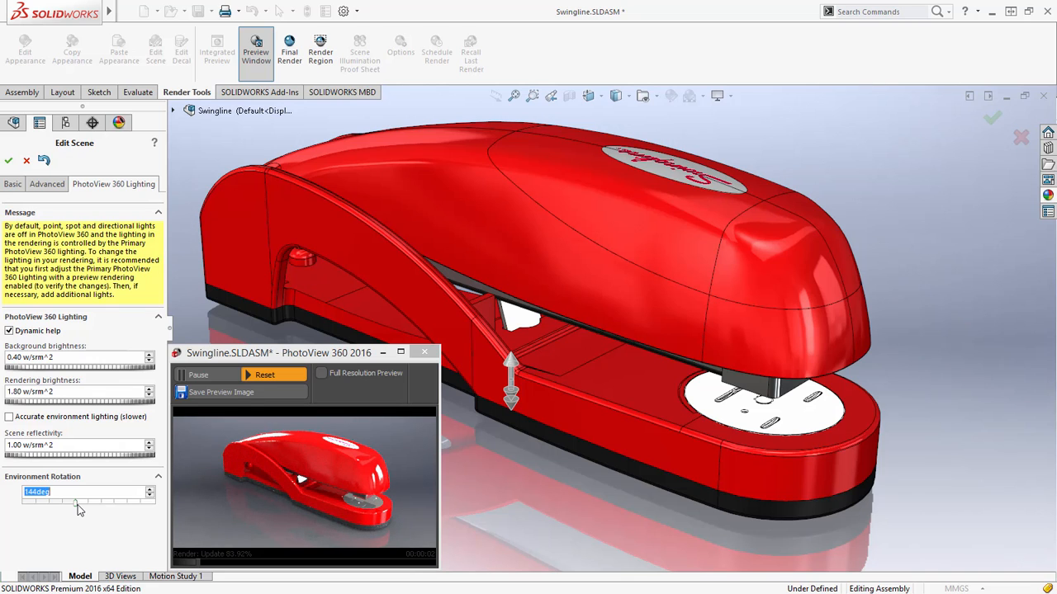
click(26, 161)
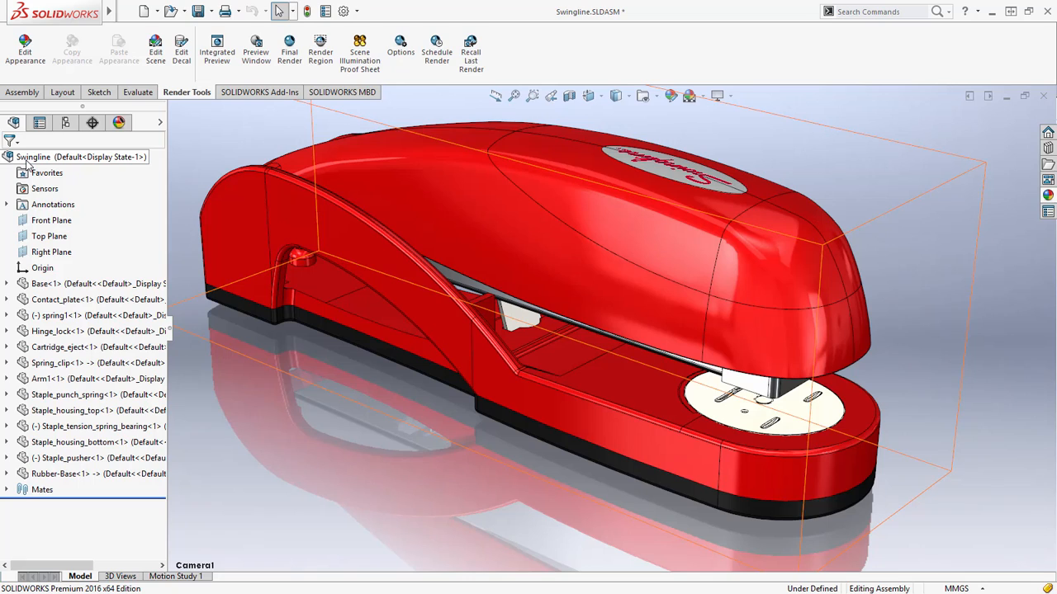
Step: Coarsen the Scene Illumination Proof Sheet increment and choose rendering brightness 0.6, background brightness 3.0 and scene reflectivity 0.6 W/srm^2
click(357, 61)
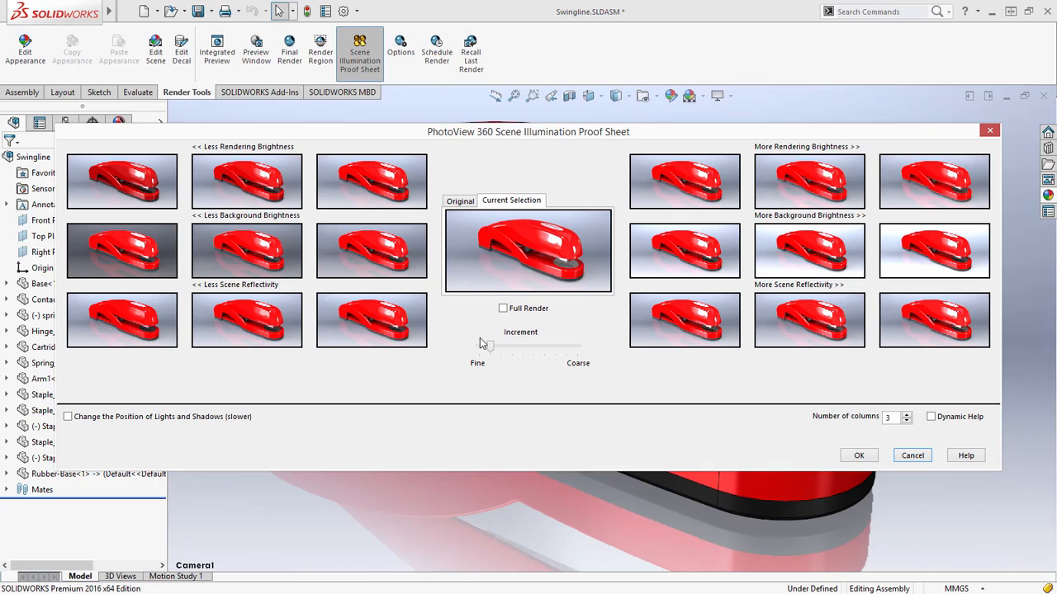
drag(497, 348, 513, 348)
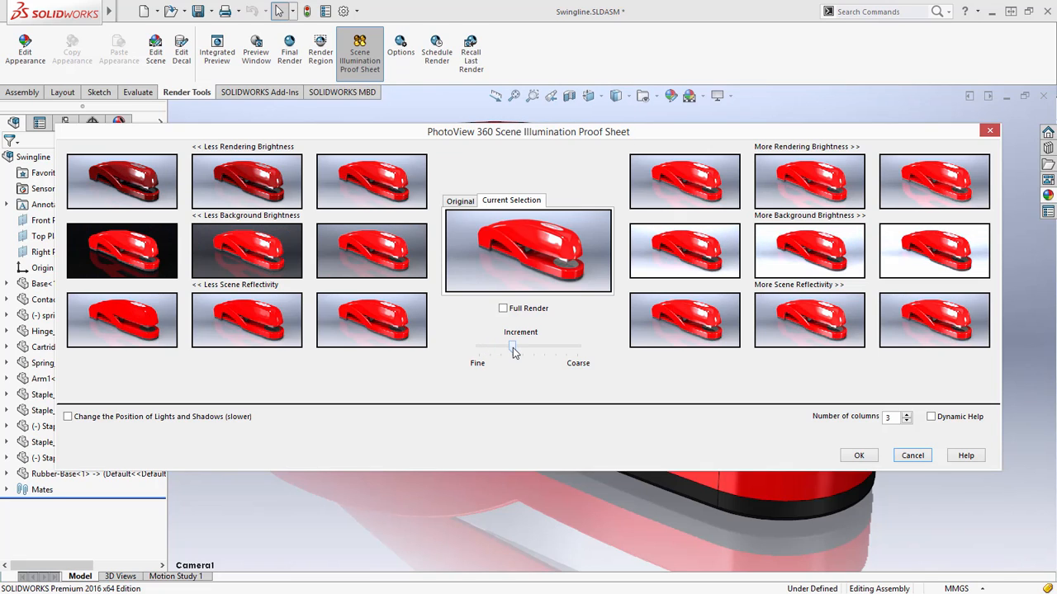
click(371, 183)
click(923, 252)
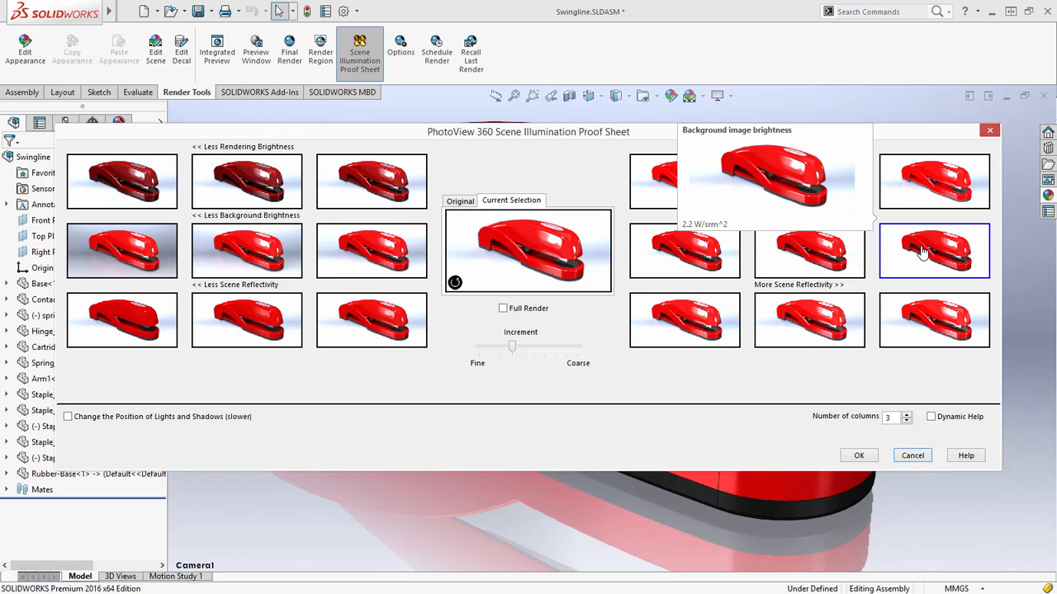
click(820, 256)
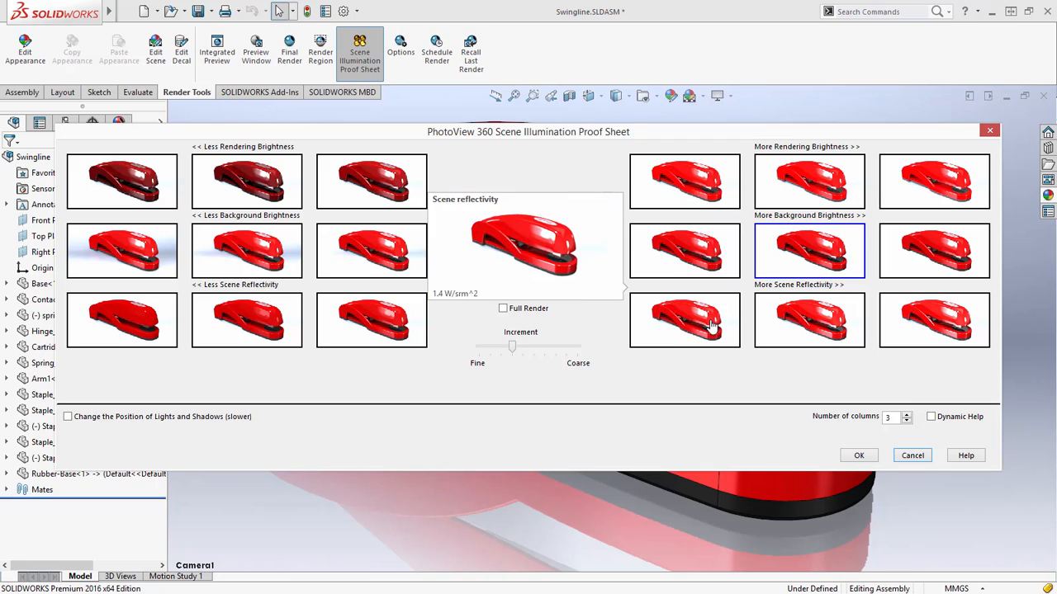
click(381, 327)
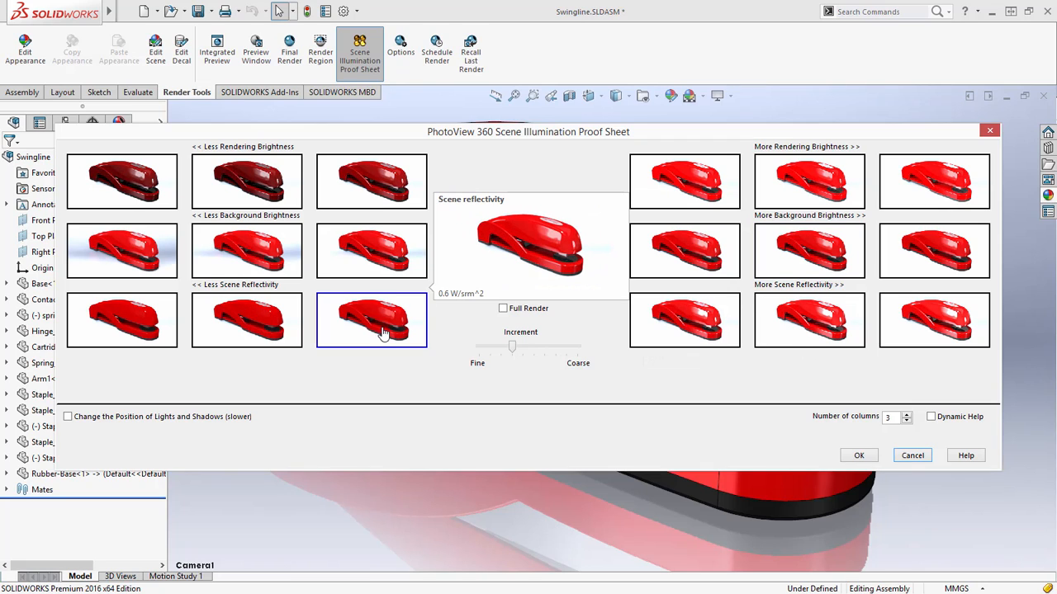
Step: Compare the original scene illumination with the current selection in the proof sheet
click(459, 202)
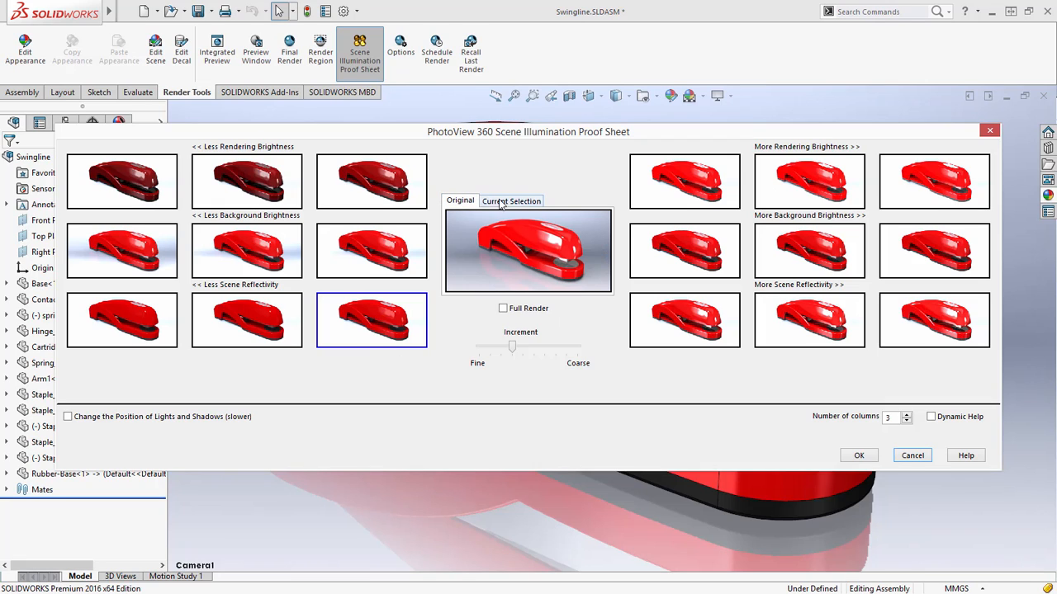
click(506, 201)
click(467, 204)
click(501, 203)
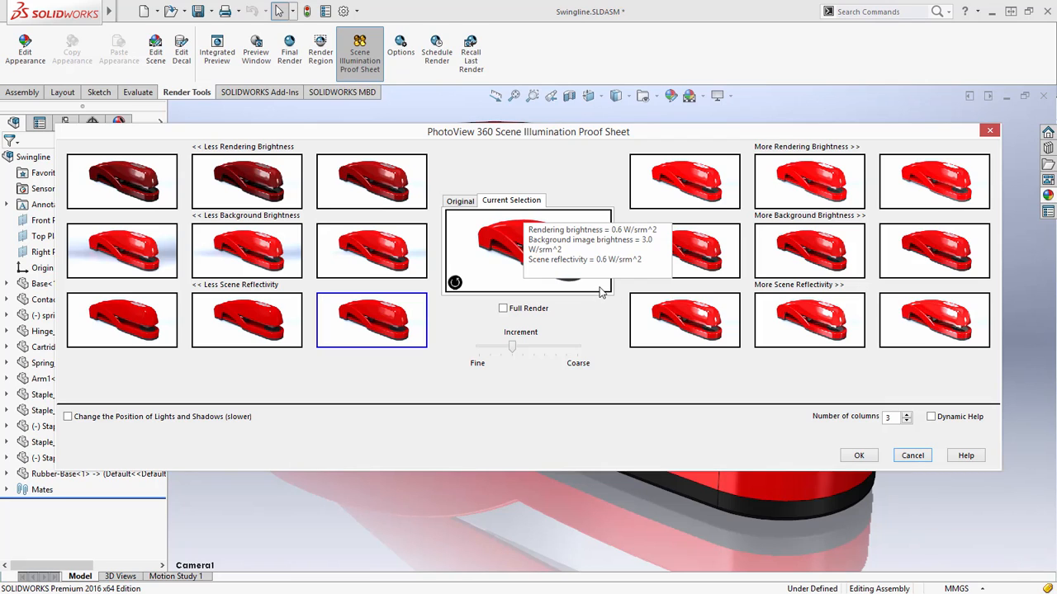
Step: Enable changing the position of lights and shadows, choose the 80° environment rotation, and apply the proof sheet selections
click(68, 417)
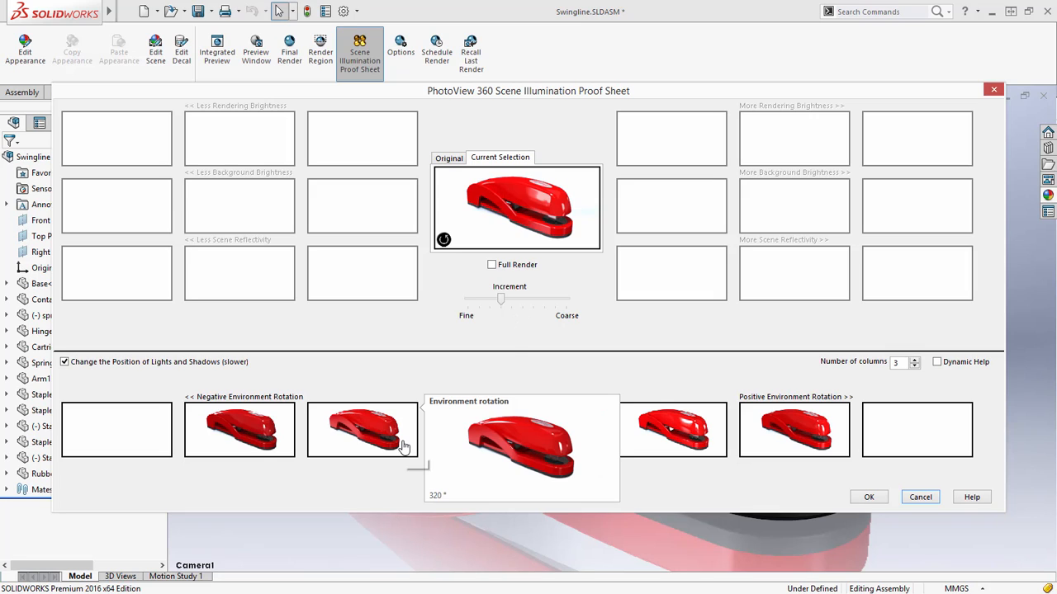
mouse_move(276, 448)
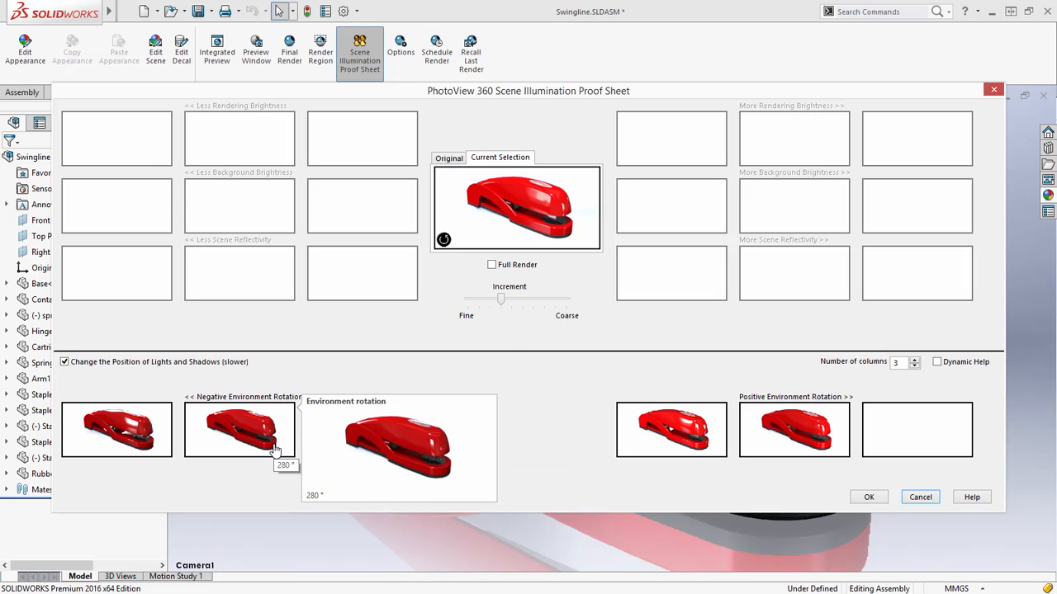
mouse_move(158, 449)
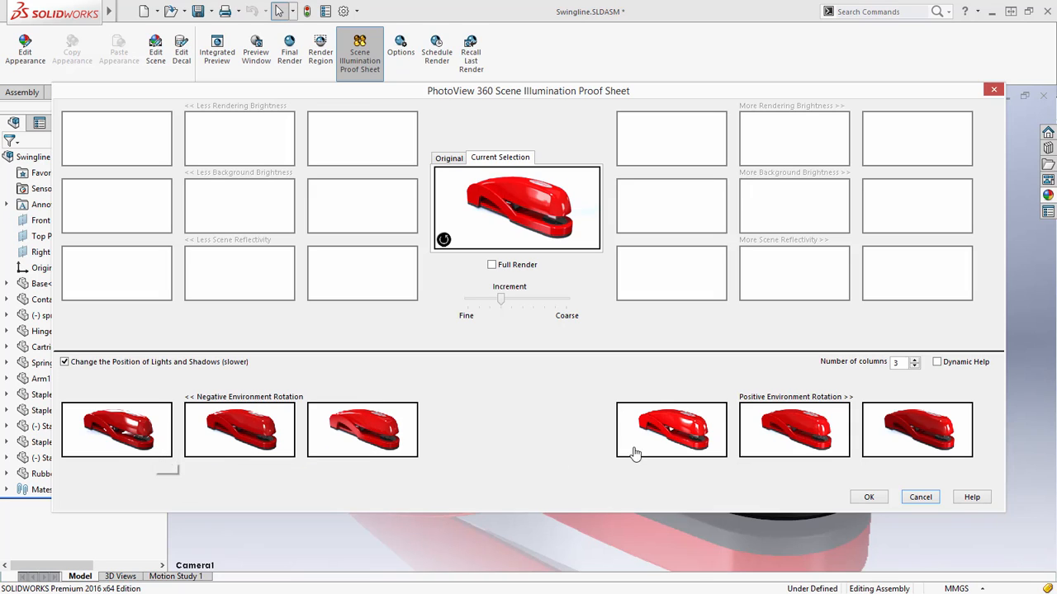
mouse_move(640, 448)
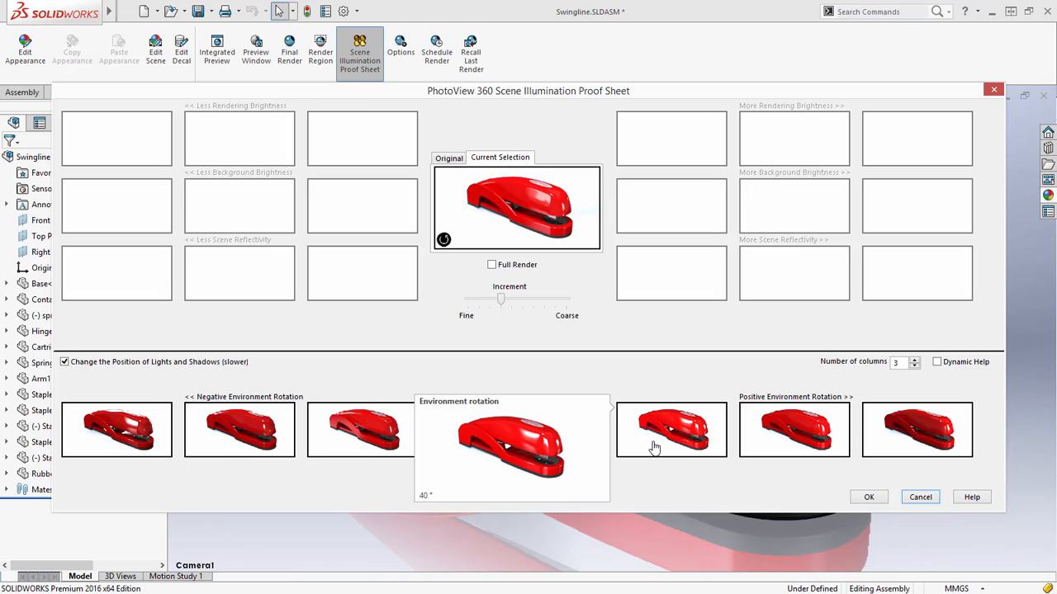
click(788, 450)
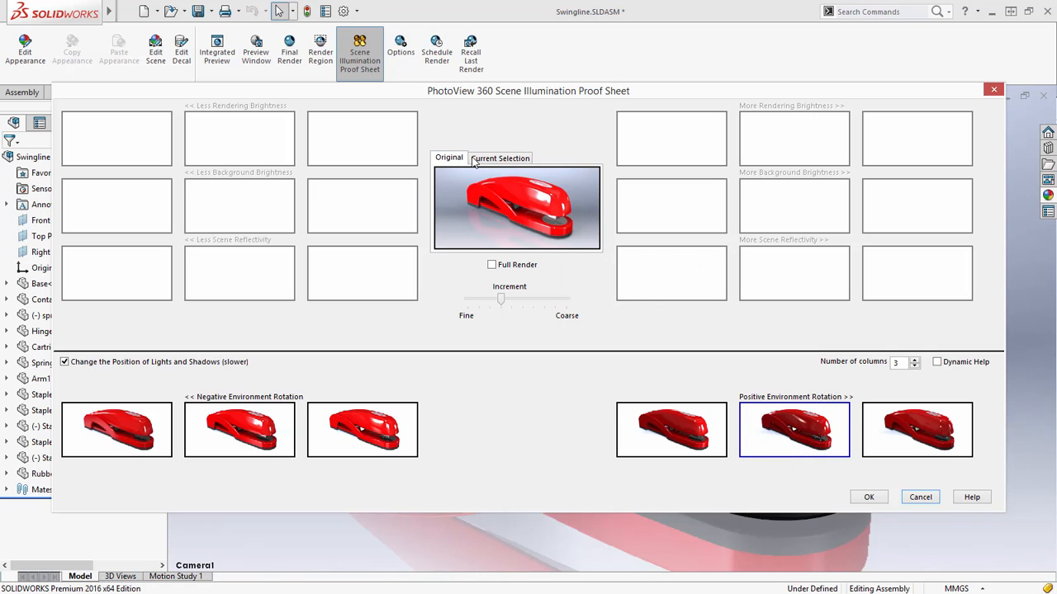
click(869, 497)
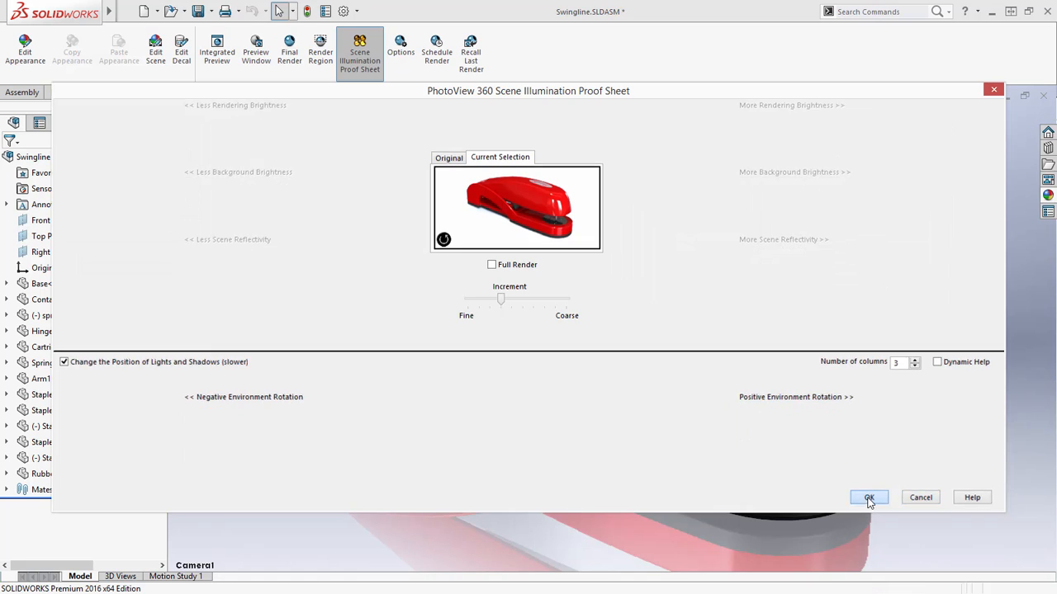
Step: Check the PhotoView 360 lighting values in the scene settings and leave them without changes
click(155, 48)
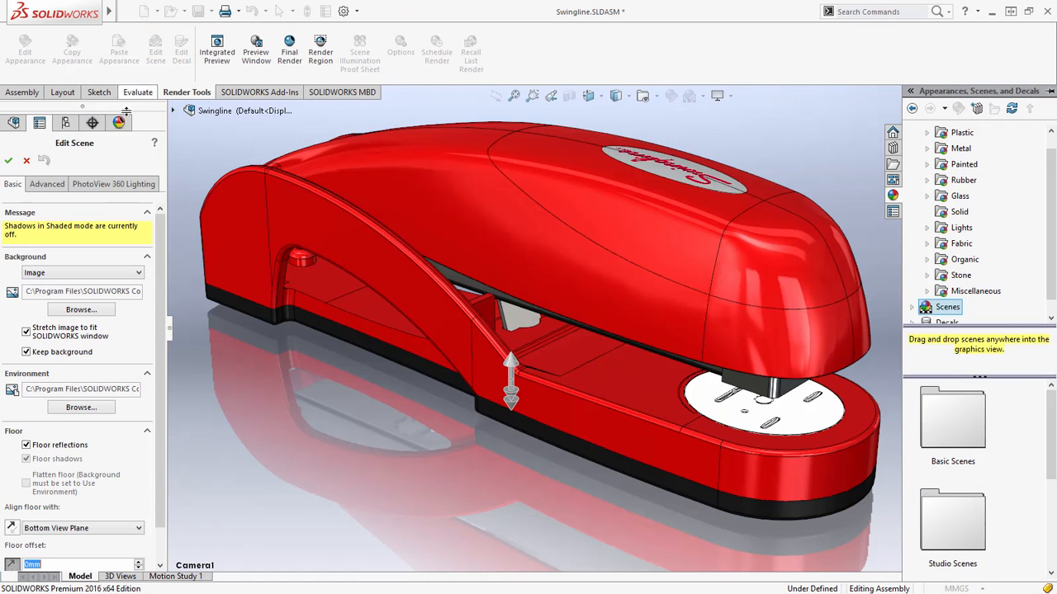
click(104, 185)
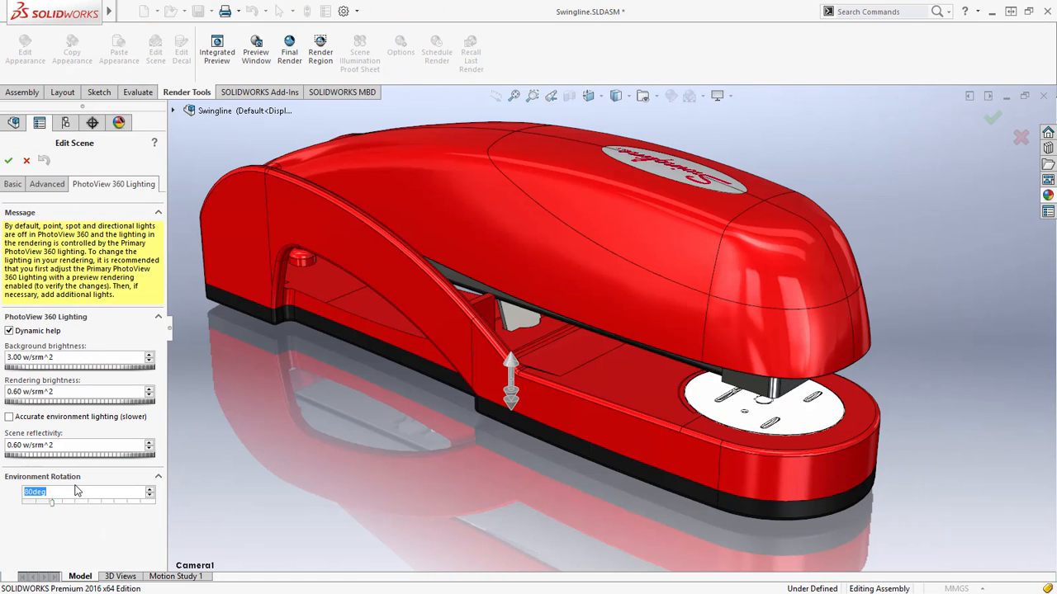
click(26, 162)
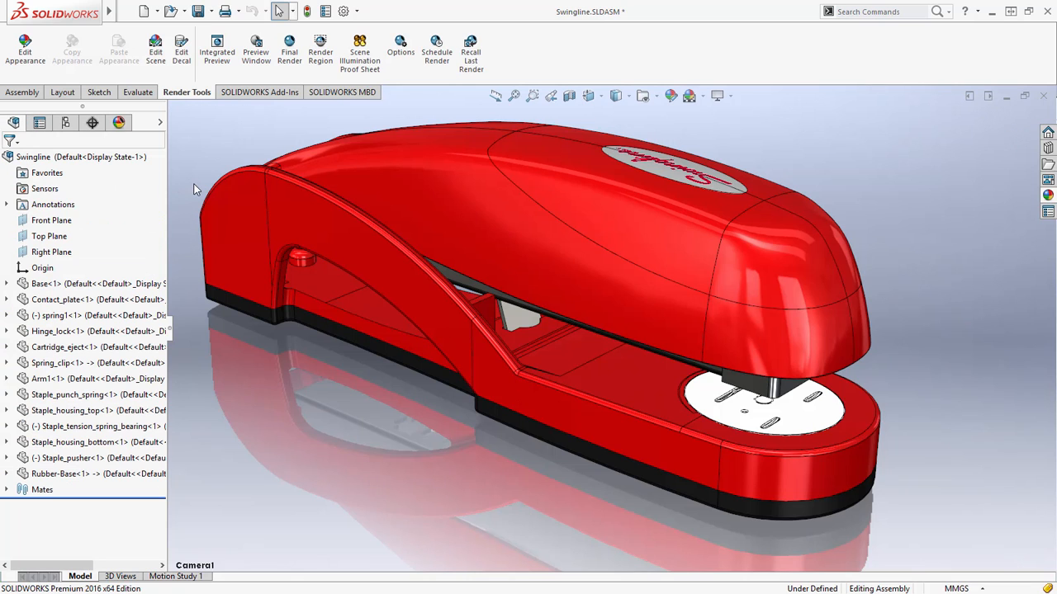
Step: Switch to the Governor assembly and calculate Motion Study 1
key(ctrl+Tab)
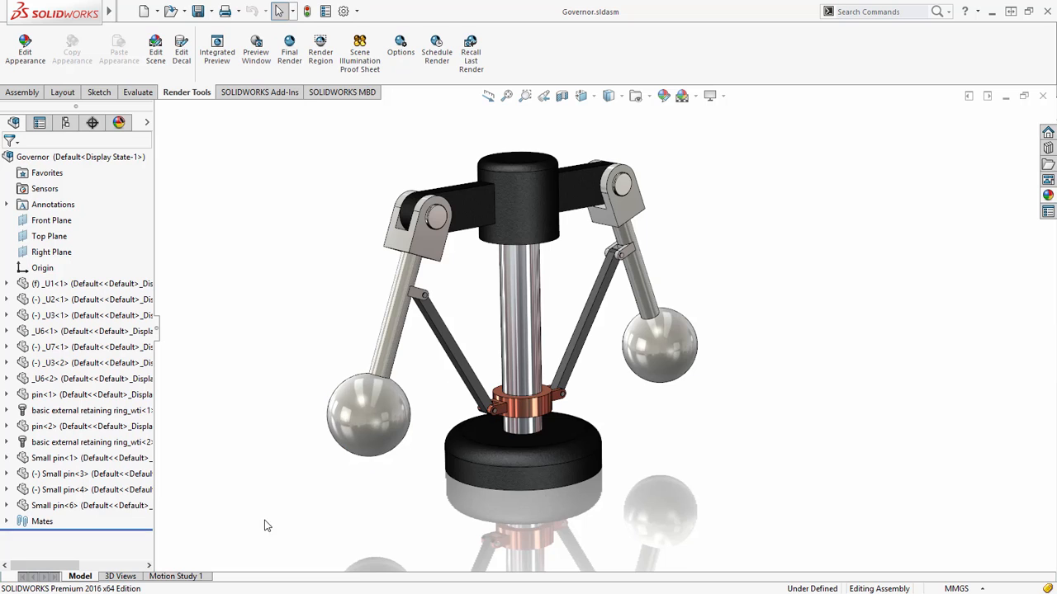
click(198, 577)
click(92, 511)
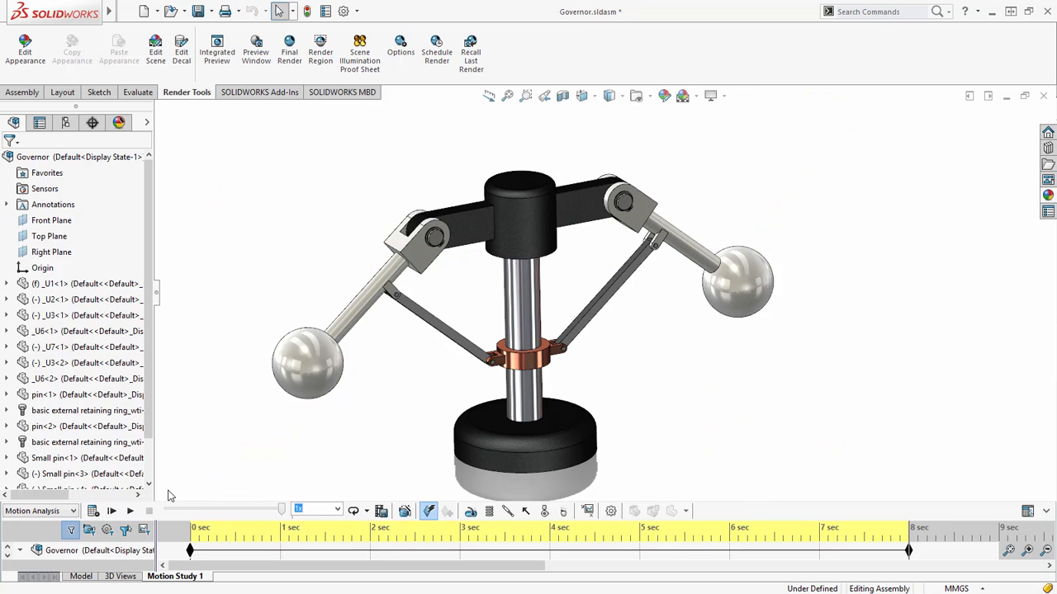
Step: Choose the PhotoView 360 renderer with motion blur for saving the animation, review the blur length and offset controls, and cancel the save
click(381, 511)
click(532, 297)
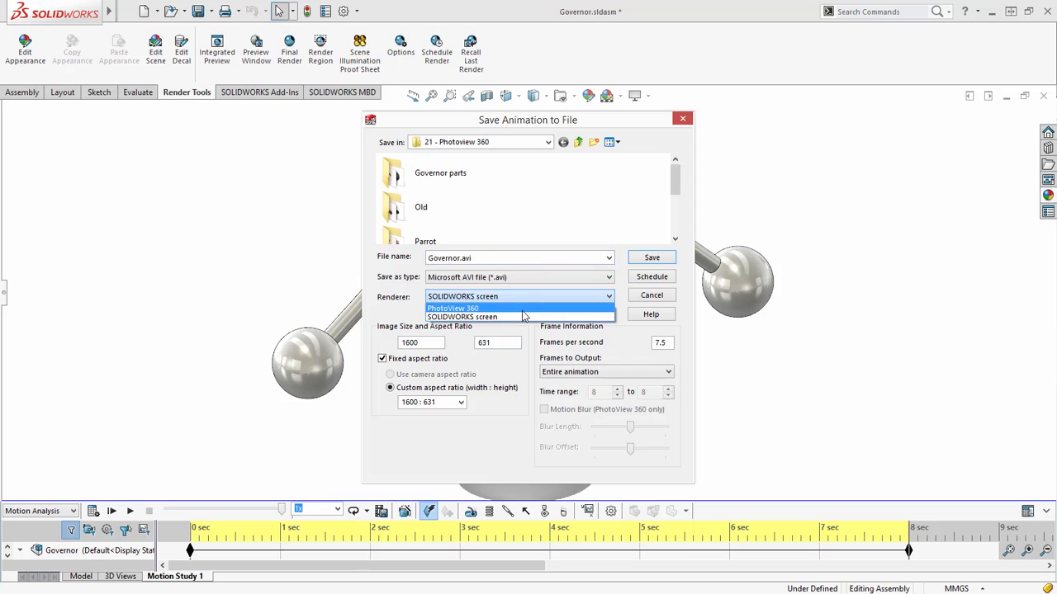
click(512, 314)
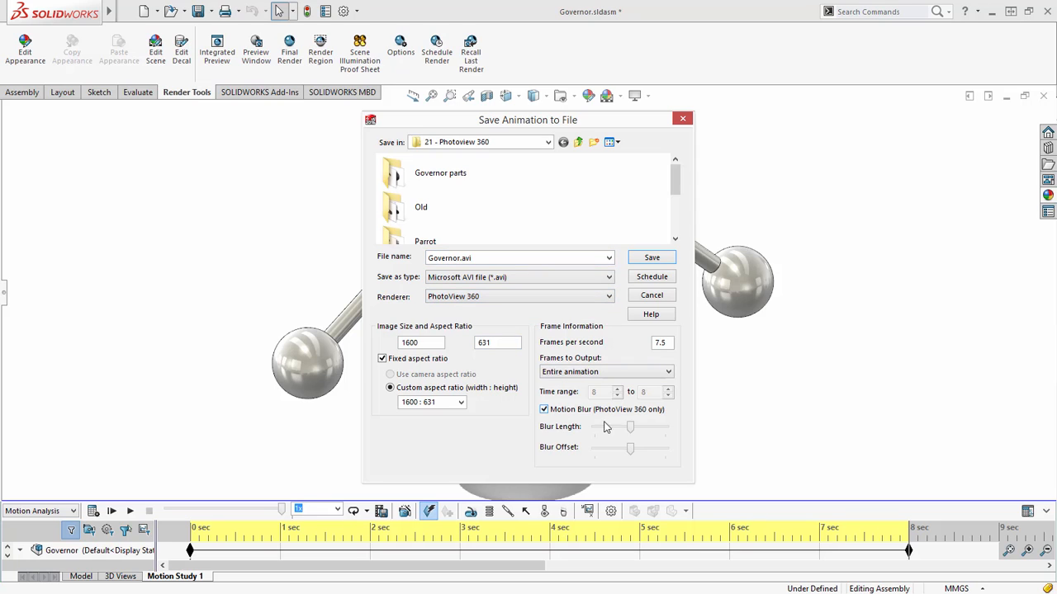
drag(632, 431, 629, 453)
click(648, 298)
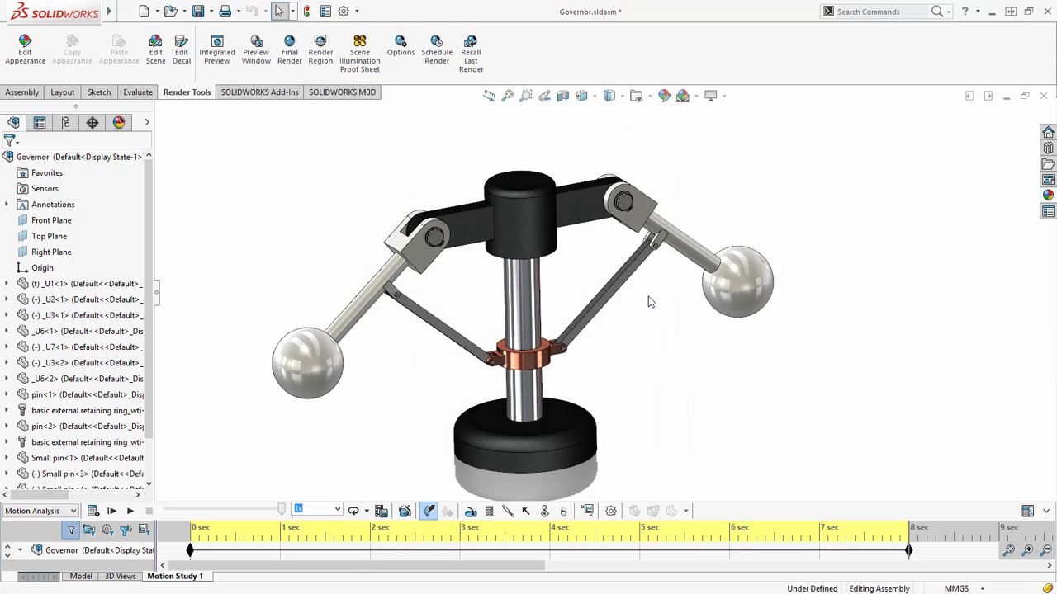
Step: Play the existing 1-Governor animation.mp4 from the project folder, close the player, and return to the assembly without opening a file
click(171, 10)
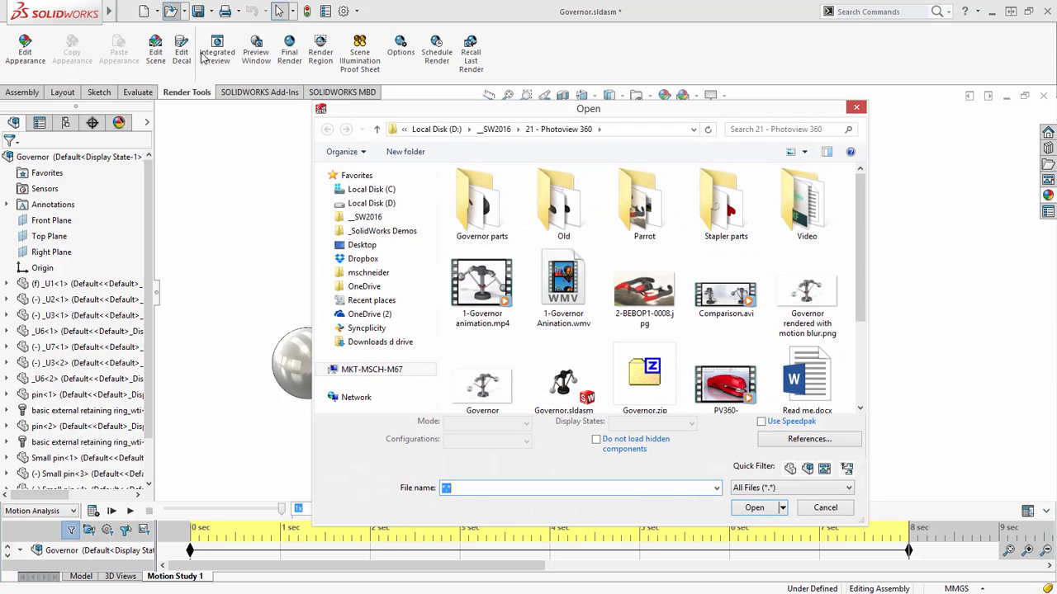
right_click(473, 285)
click(508, 318)
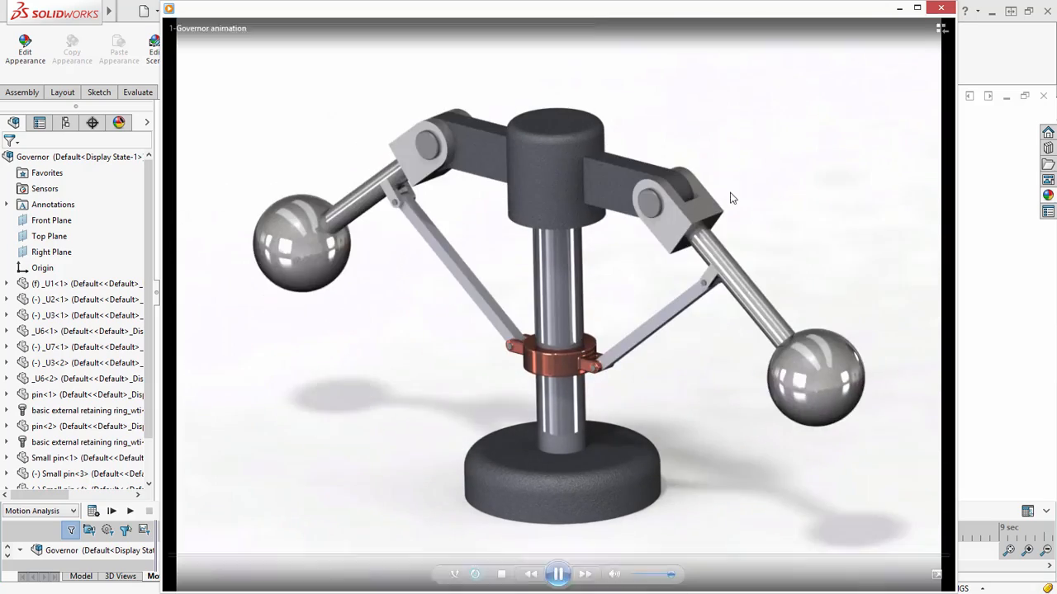
click(940, 9)
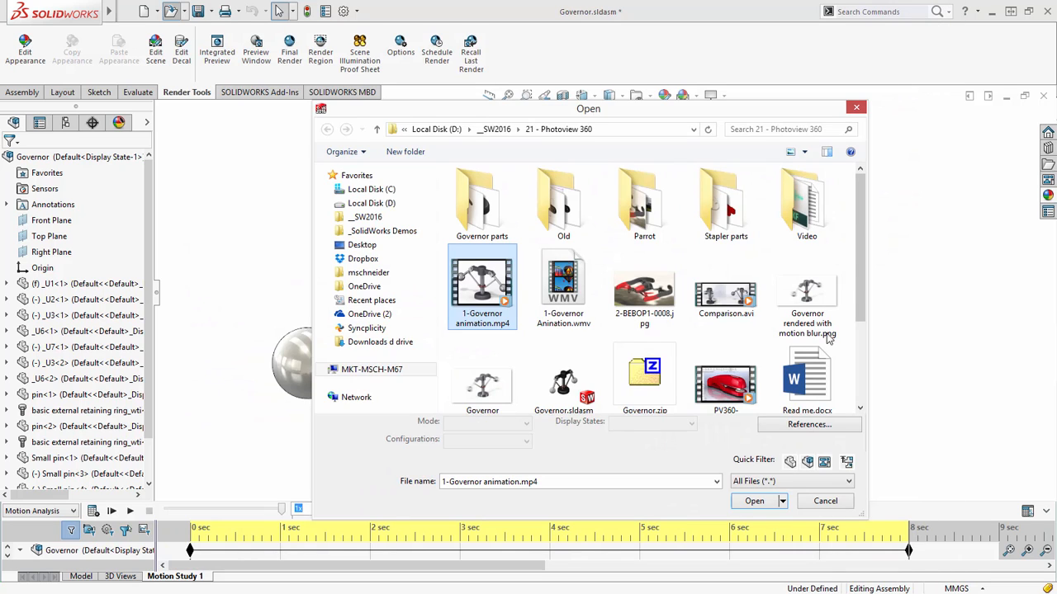
click(825, 501)
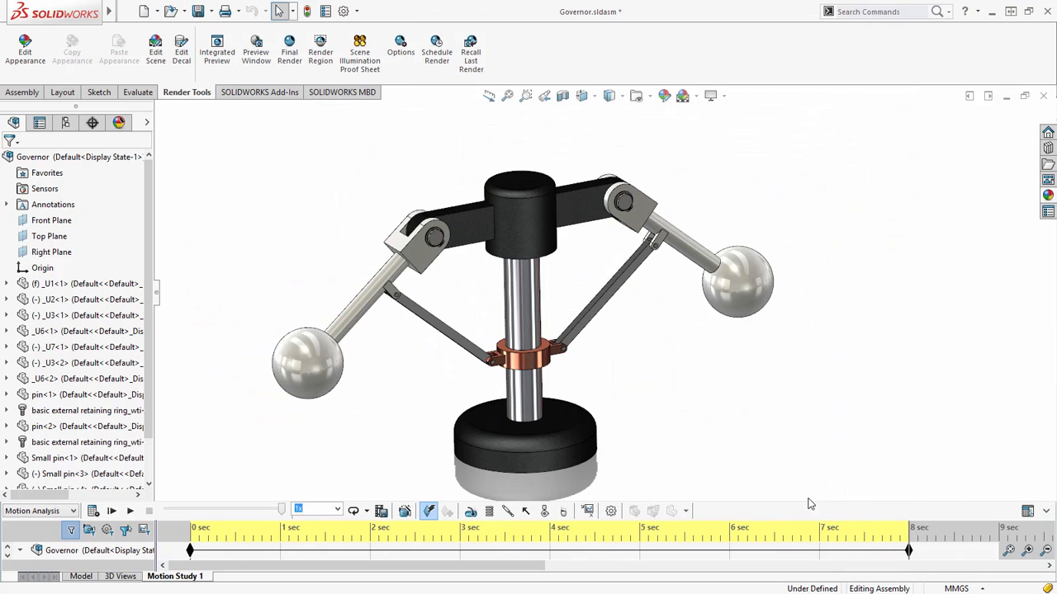
Step: Run a final render of the Governor at about 5.2 seconds in the motion study with motion blur included, and view it at 100% zoom
click(658, 534)
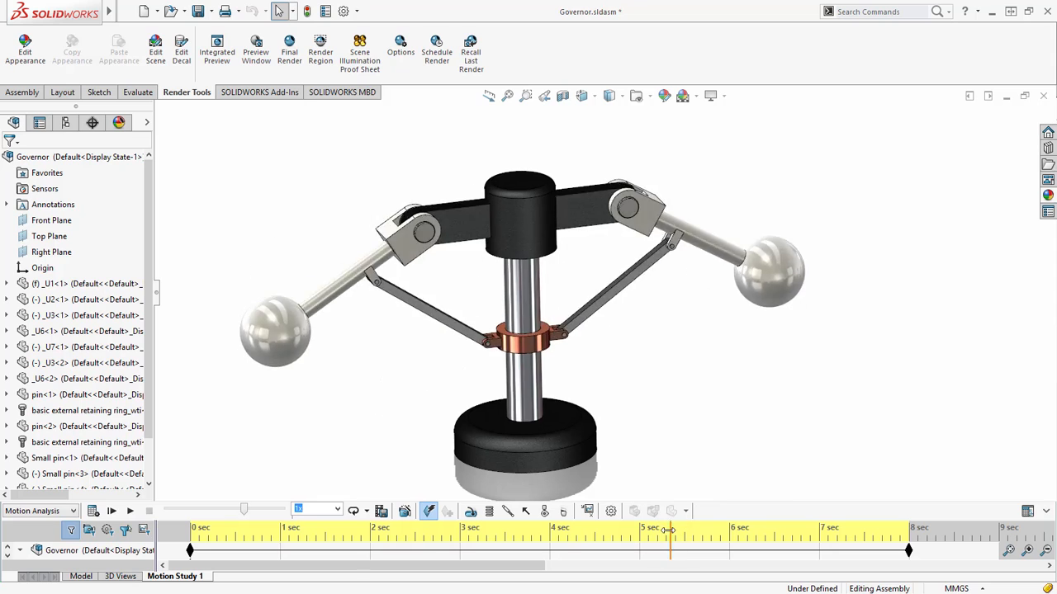
click(289, 51)
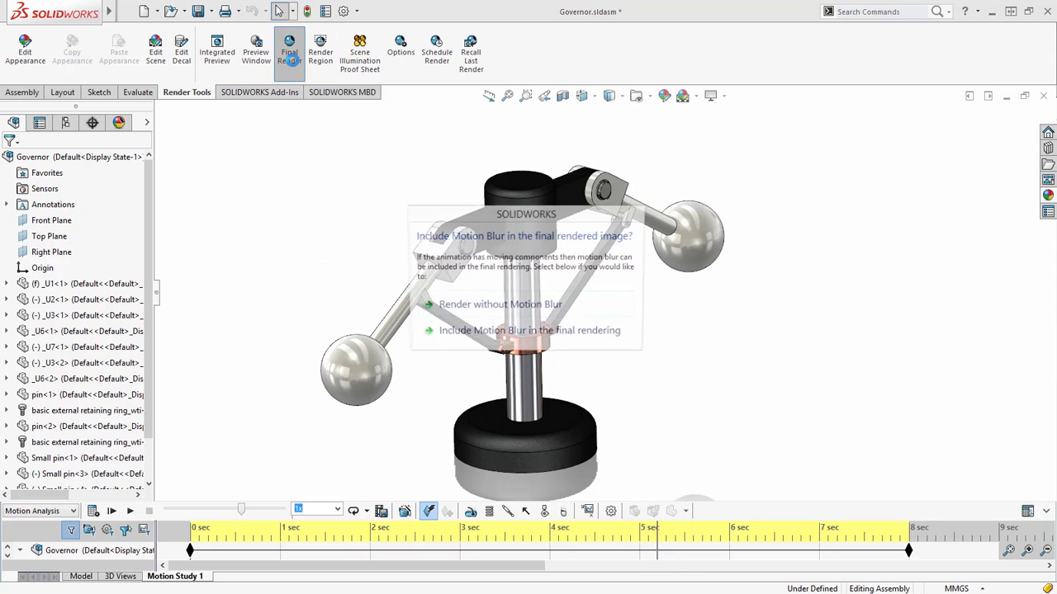
click(521, 334)
drag(559, 285, 533, 285)
click(505, 339)
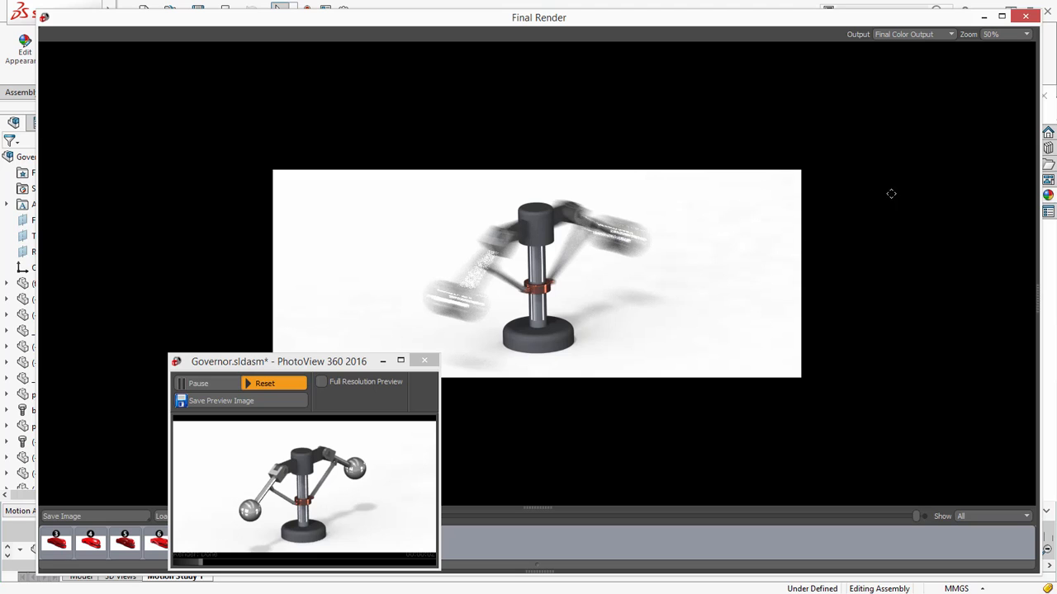
click(1004, 35)
click(990, 47)
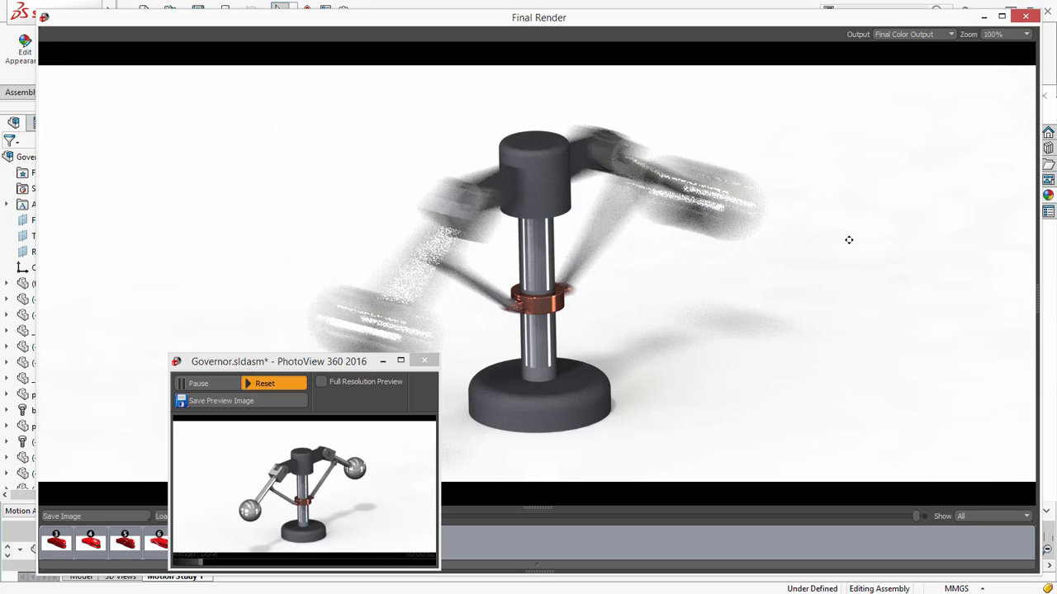